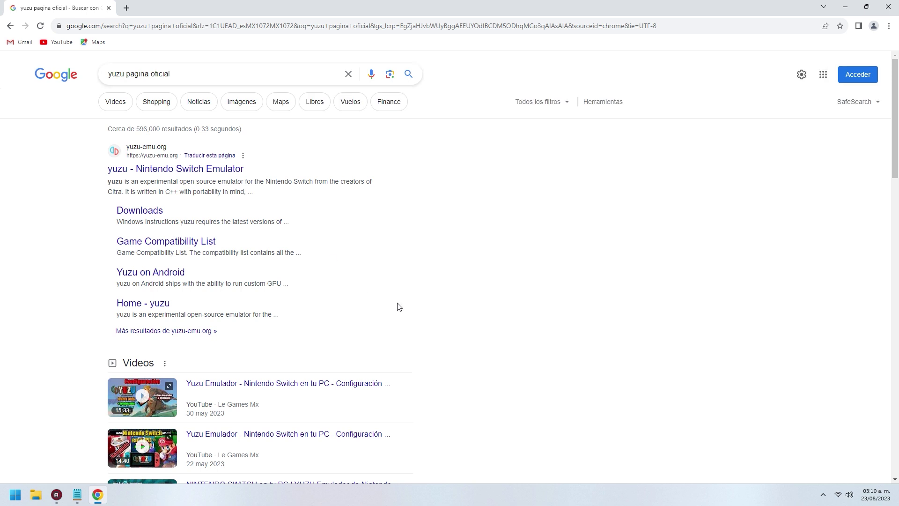
Open the official yuzu emulator site from the search results and download its Windows x64 installer.
left_click(208, 169)
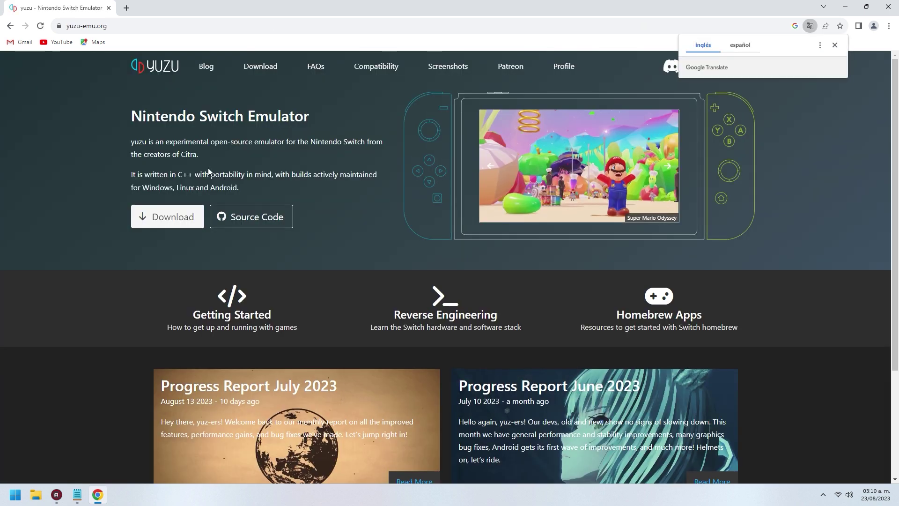
left_click(136, 210)
left_click_drag(145, 204, 538, 208)
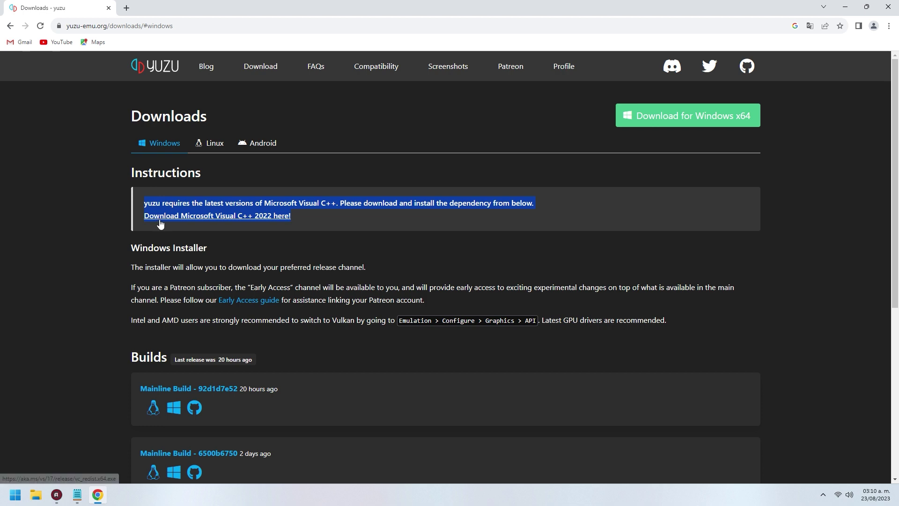
left_click(123, 231)
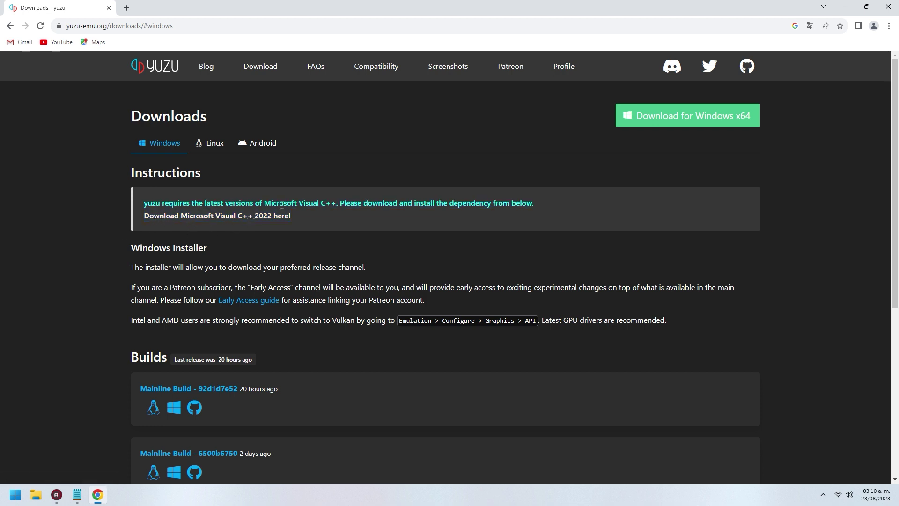
left_click(643, 116)
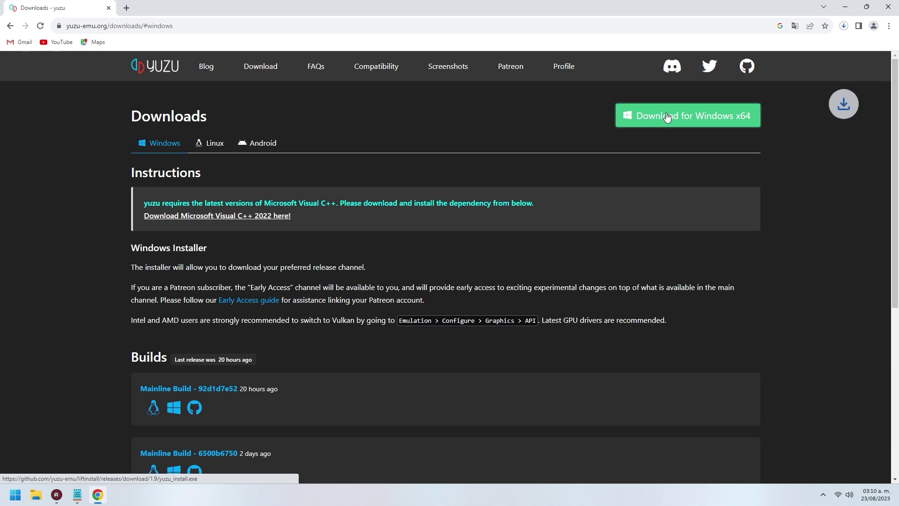
left_click(843, 27)
mouse_move(737, 86)
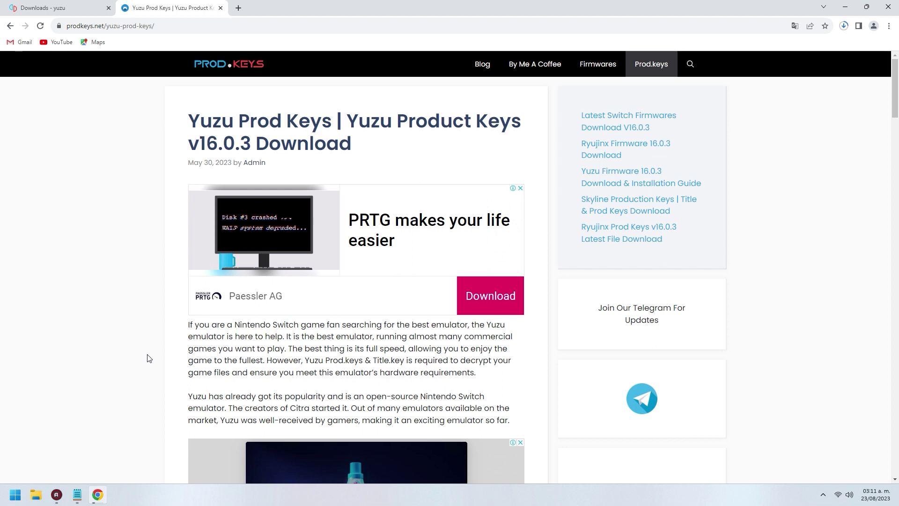
Examine the prod.keys and title.keys version table on prodkeys.net for the V16.0.3 entry.
scroll(152, 308, "down", 9)
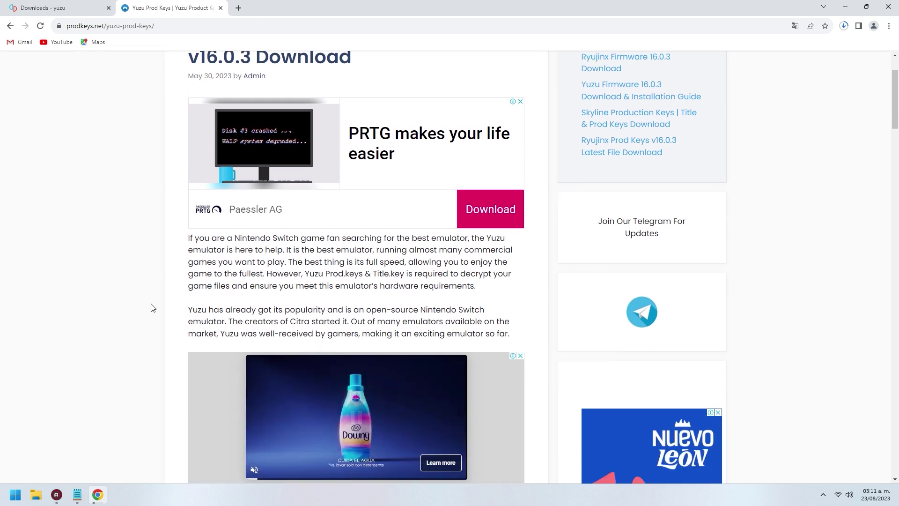
scroll(152, 308, "down", 3)
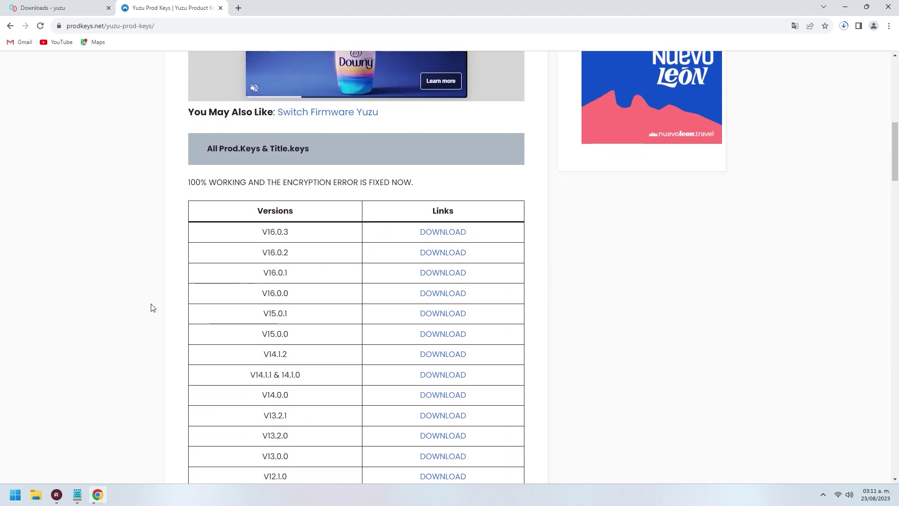
left_click(425, 141)
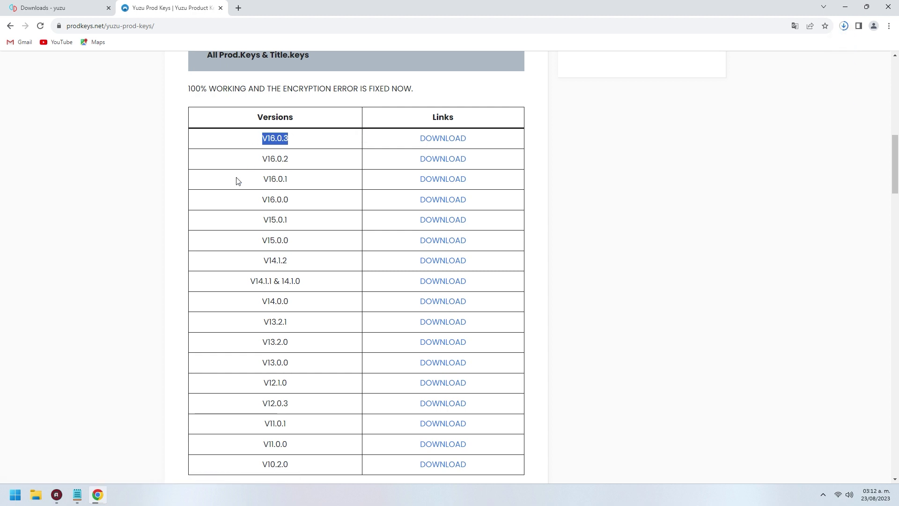
scroll(239, 176, "up", 10)
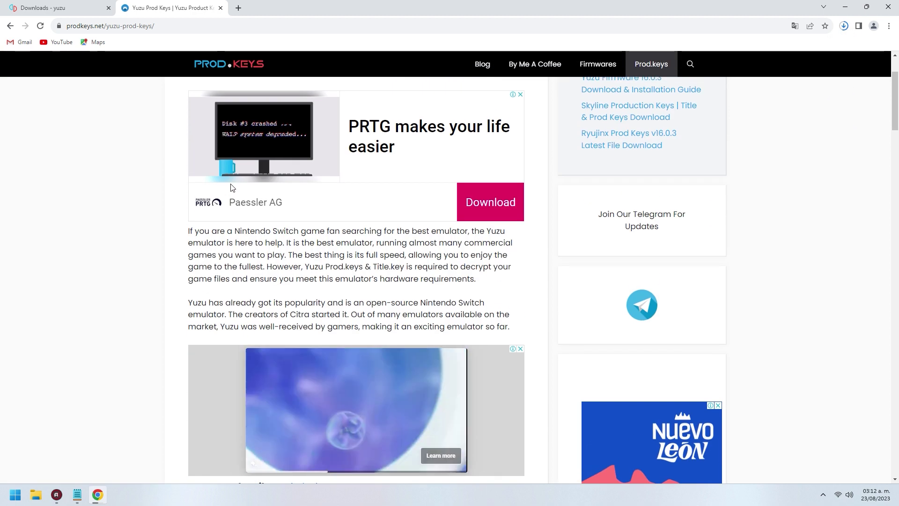
scroll(231, 187, "down", 8)
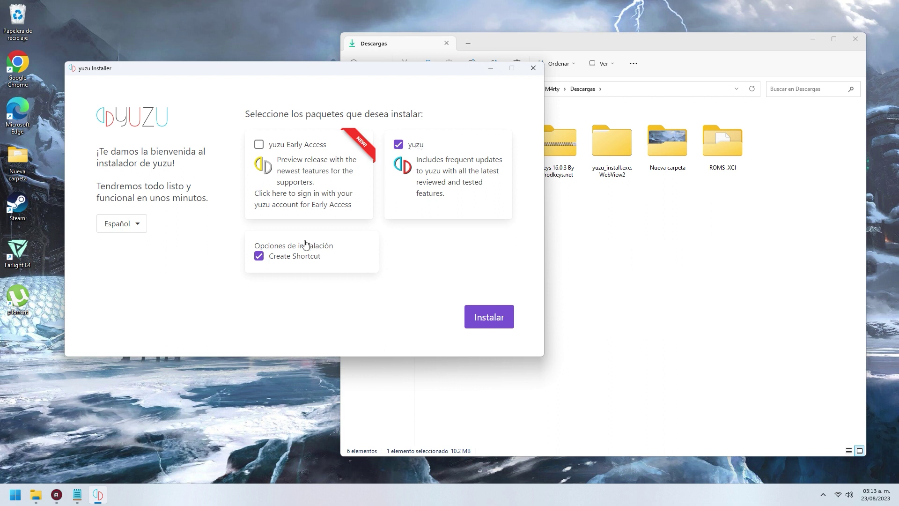
Install the standard yuzu package with a shortcut, and get through its first launch without sharing usage data.
left_click(496, 322)
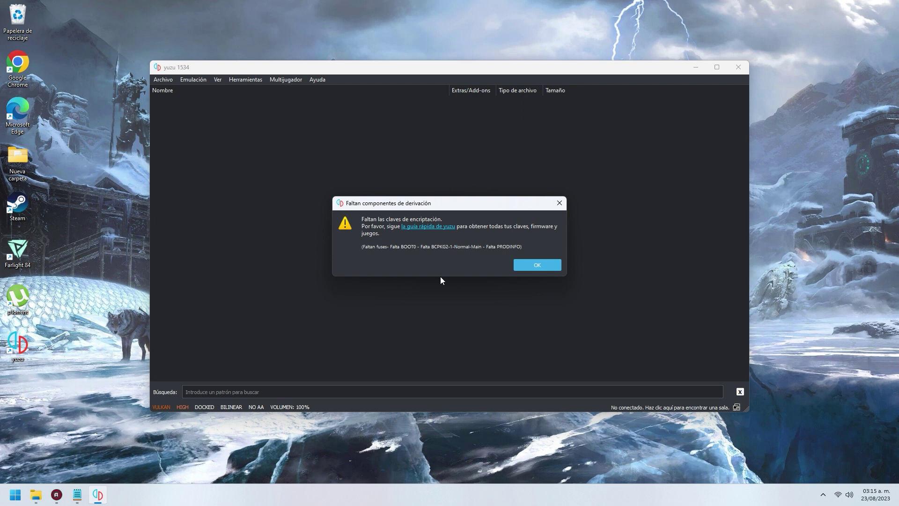
left_click(525, 267)
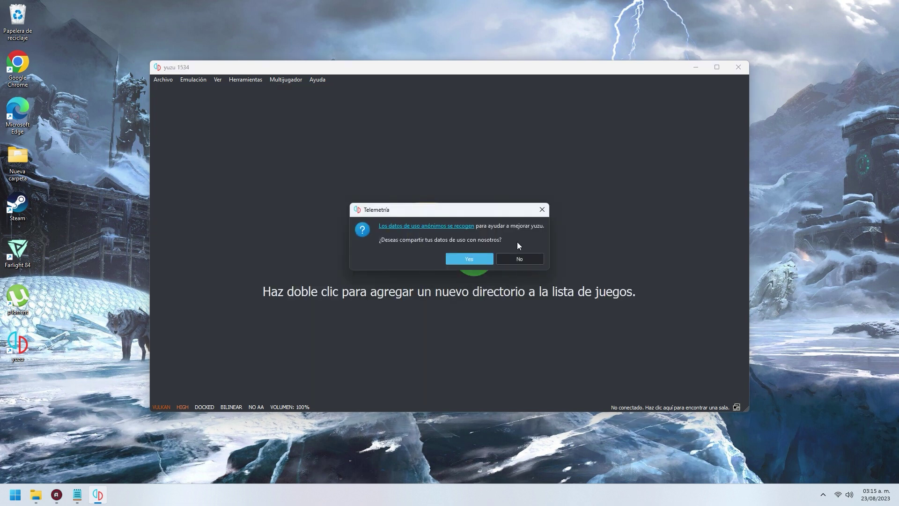
left_click(519, 259)
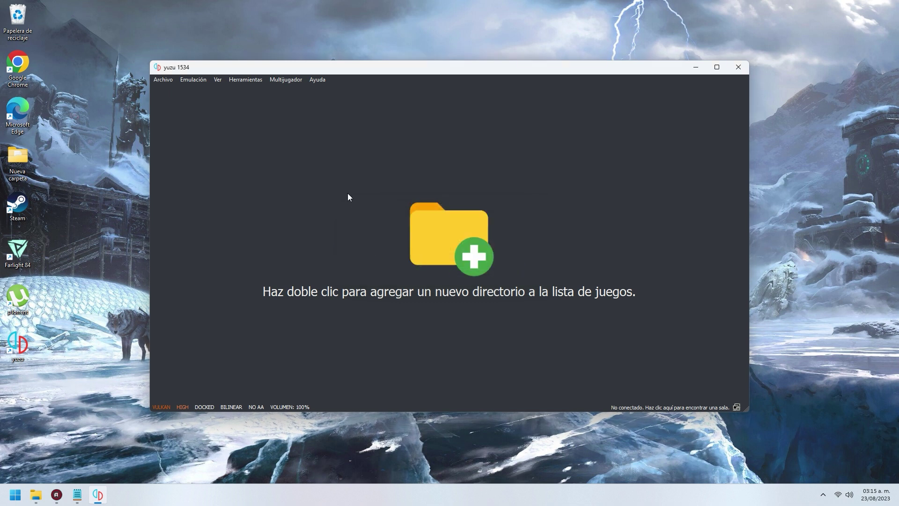
key("alt+F4")
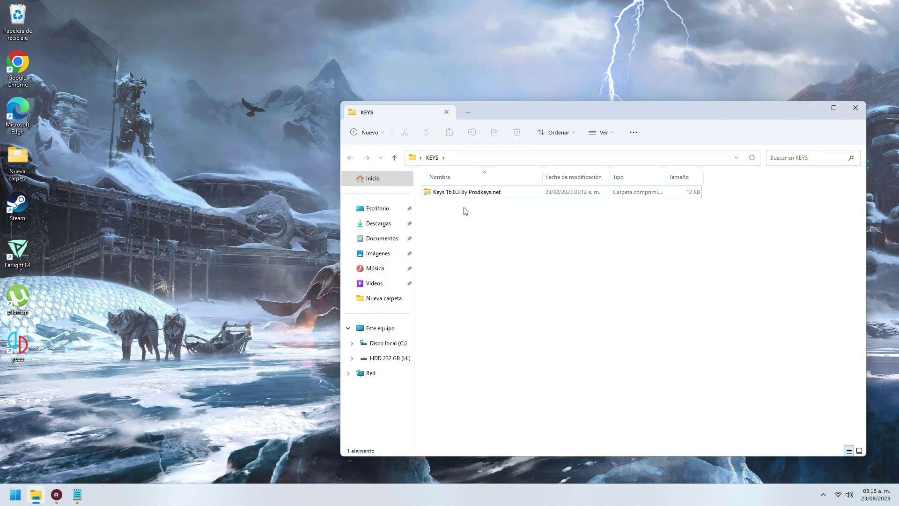
Extract the Keys 16.0.3 archive directly into the KEYS folder.
right_click(454, 194)
mouse_move(579, 397)
left_click(650, 441)
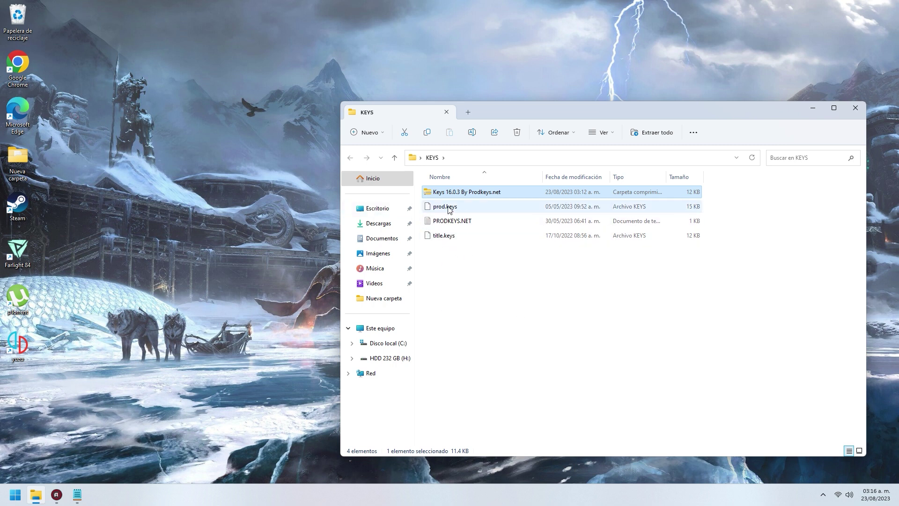
Delete the PRODKEYS.NET text file from the KEYS folder.
left_click(473, 212)
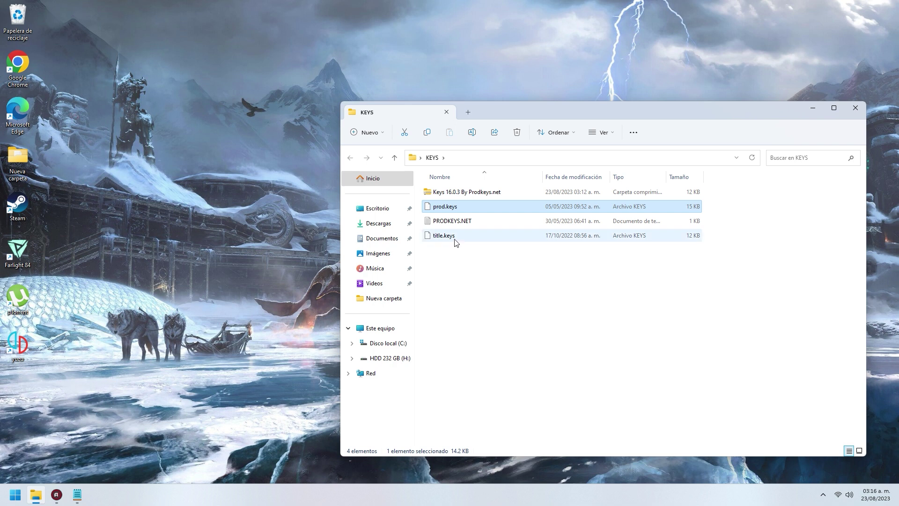
left_click(457, 237)
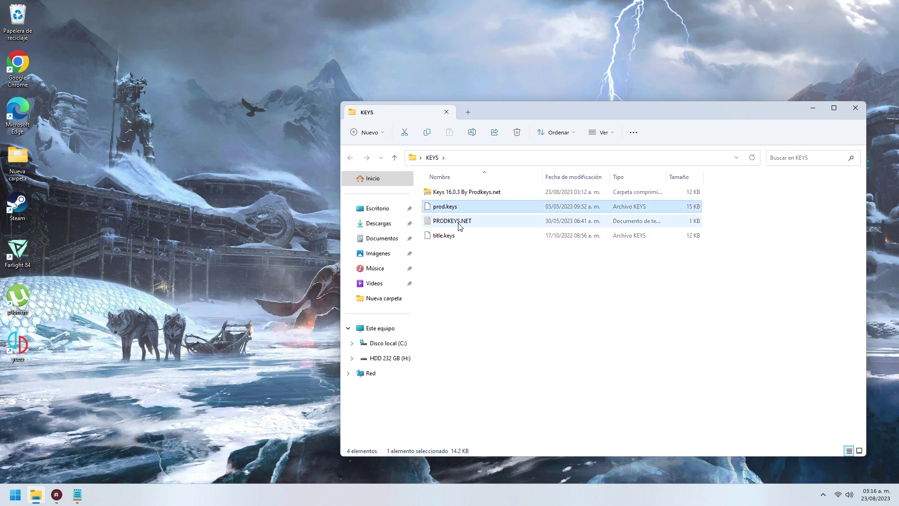
right_click(460, 224)
left_click(546, 234)
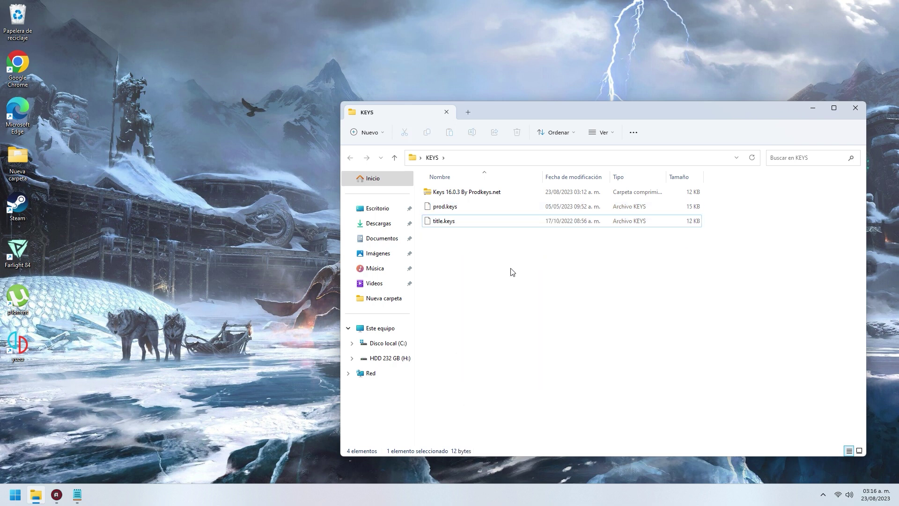
Copy the prod.keys and title.keys files from the KEYS folder.
left_click_drag(458, 256, 449, 212)
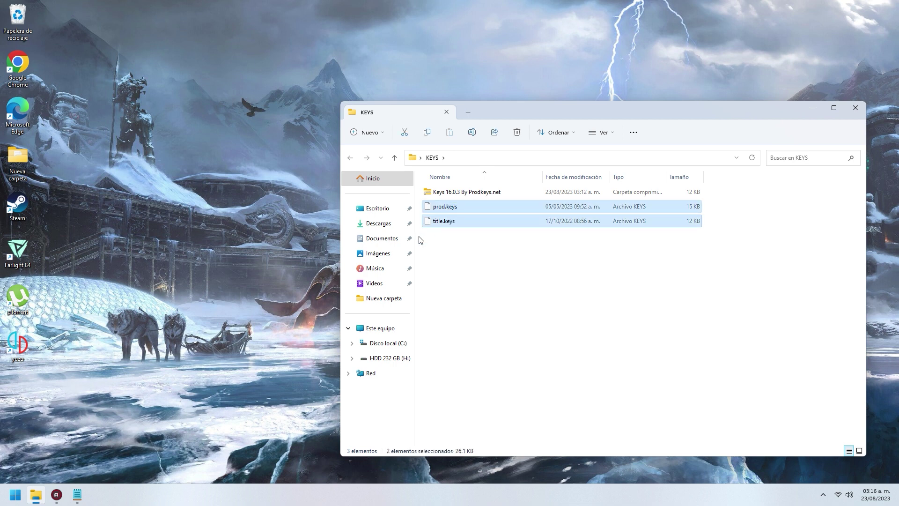
right_click(451, 211)
key("Escape")
right_click(444, 208)
left_click(478, 216)
Move the yuzu shortcut to an empty area of the desktop and open its file location.
key("super+d")
left_click_drag(22, 350, 204, 113)
right_click(202, 112)
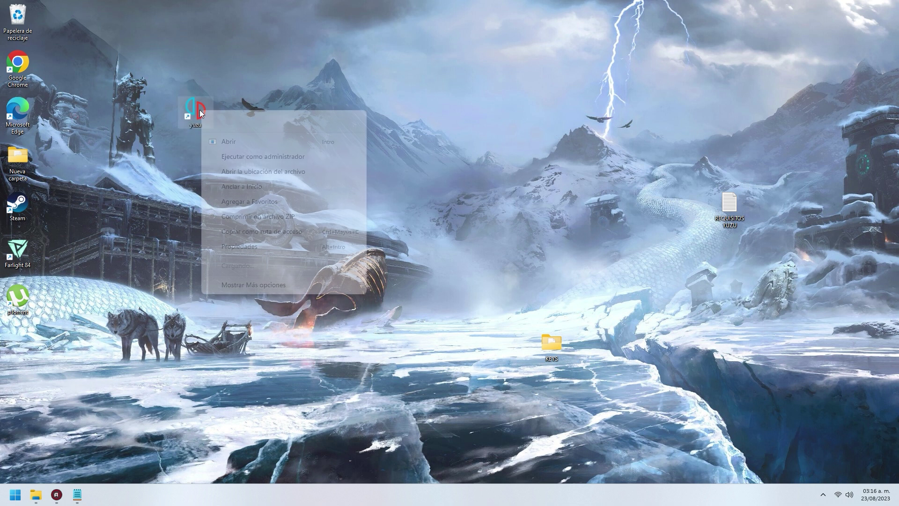
left_click(224, 171)
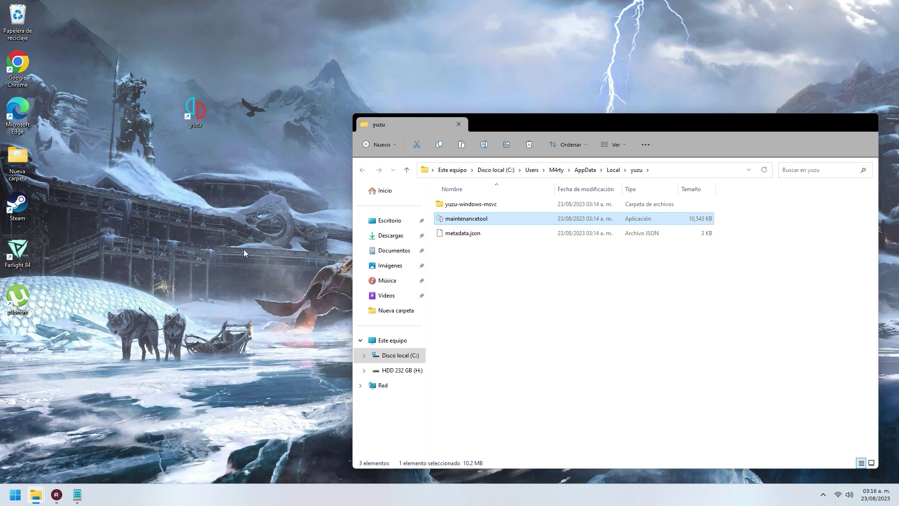
Navigate from the yuzu install folder to the keys folder inside AppData\Roaming\yuzu.
left_click_drag(628, 121, 523, 98)
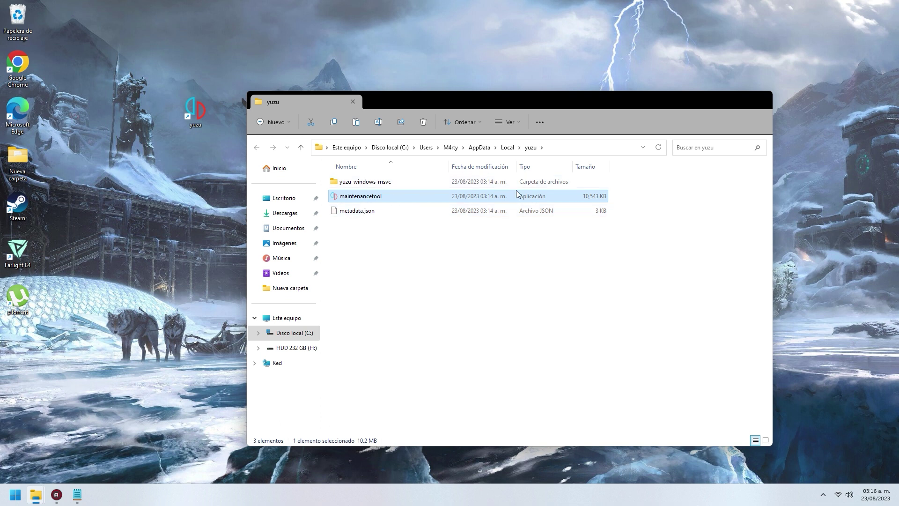
left_click(479, 148)
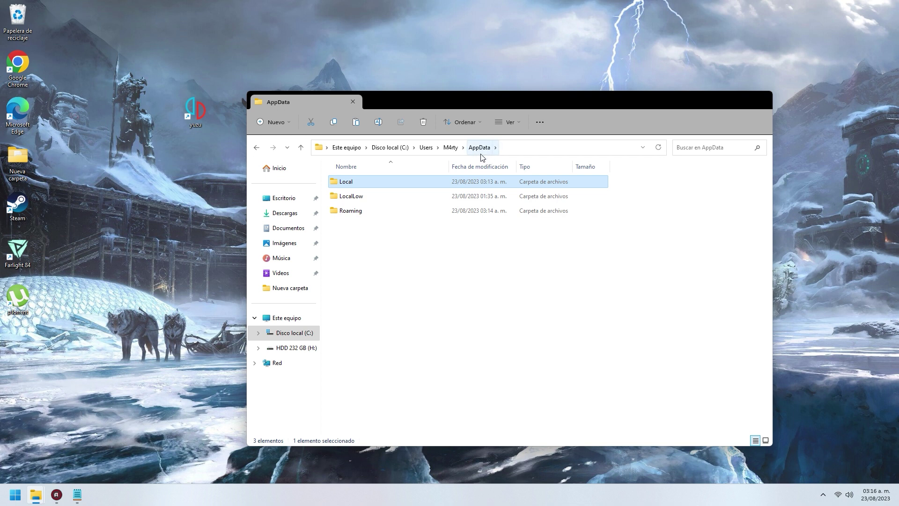
double_click(349, 212)
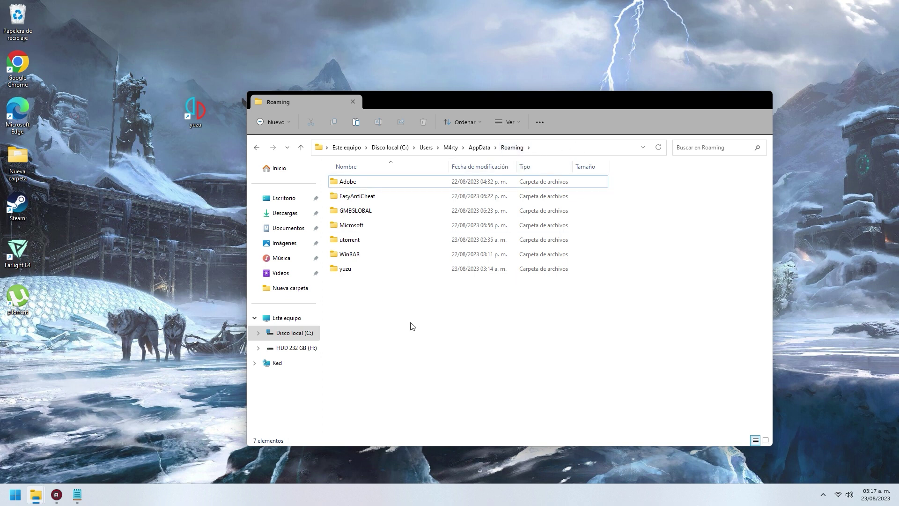
double_click(345, 268)
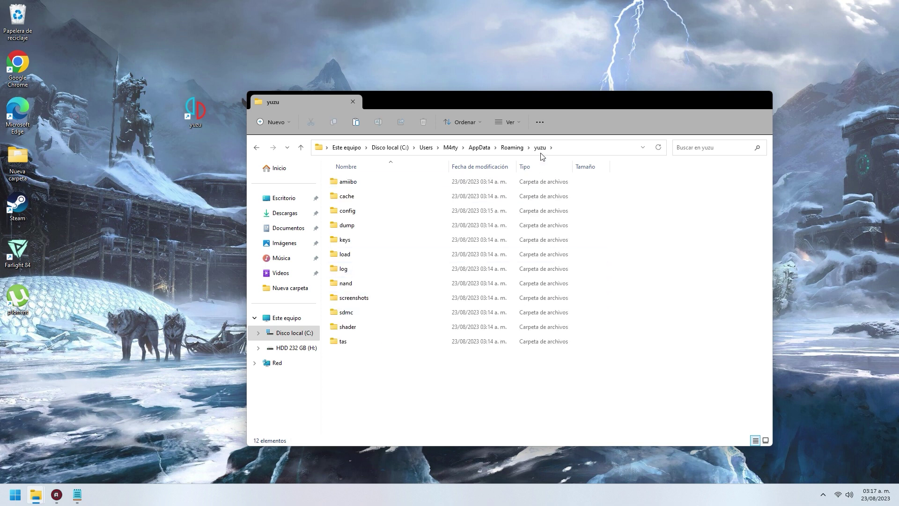
double_click(343, 241)
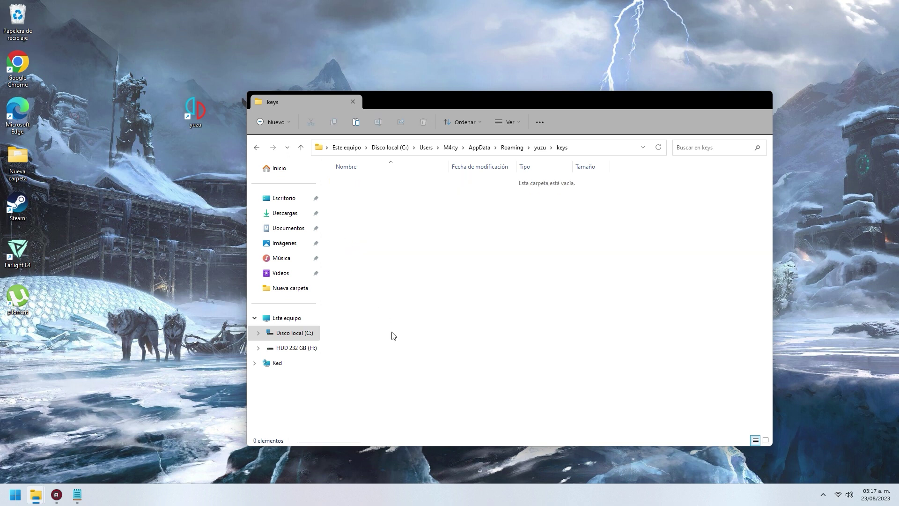
Paste prod.keys and title.keys into yuzu's keys folder and close the folder window.
right_click(392, 334)
left_click(404, 343)
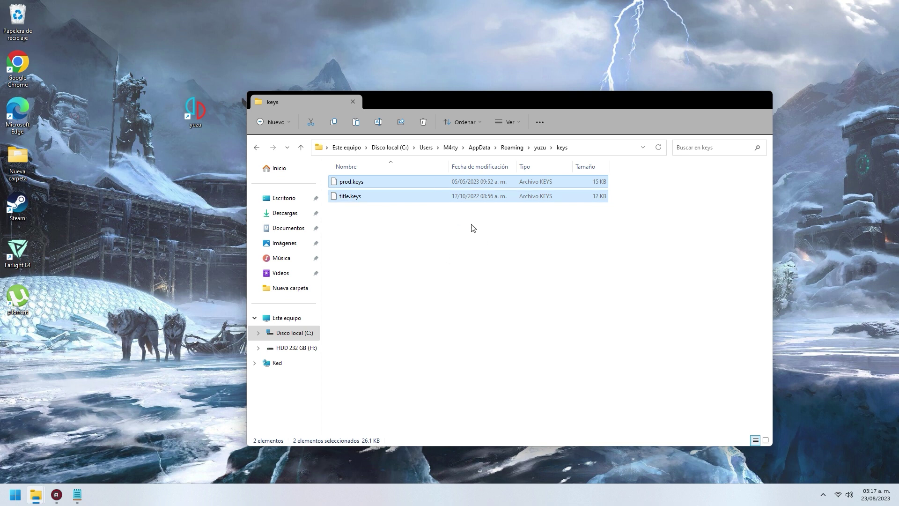
left_click(370, 249)
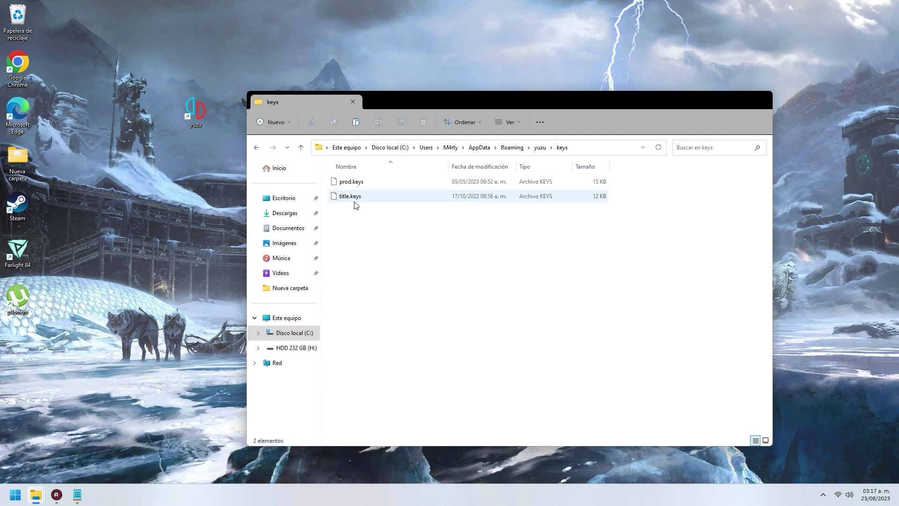
left_click(353, 103)
Launch yuzu from its desktop shortcut and open the emulator's configuration.
double_click(186, 100)
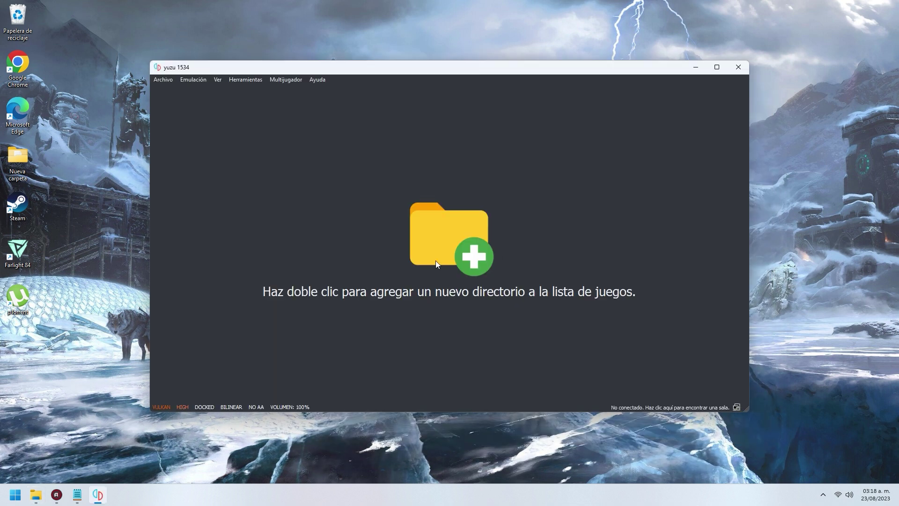
left_click(195, 82)
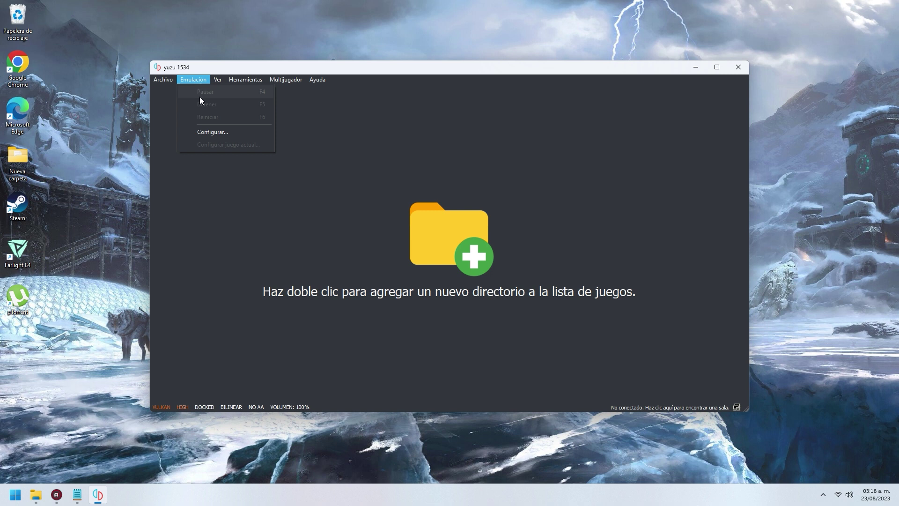
left_click(213, 135)
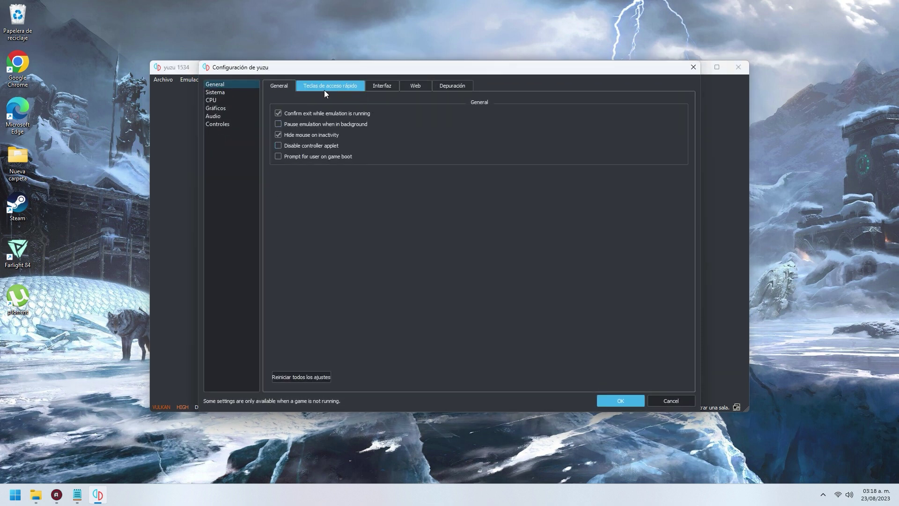
Review the System settings and the CPU accuracy options in the yuzu configuration.
left_click(216, 94)
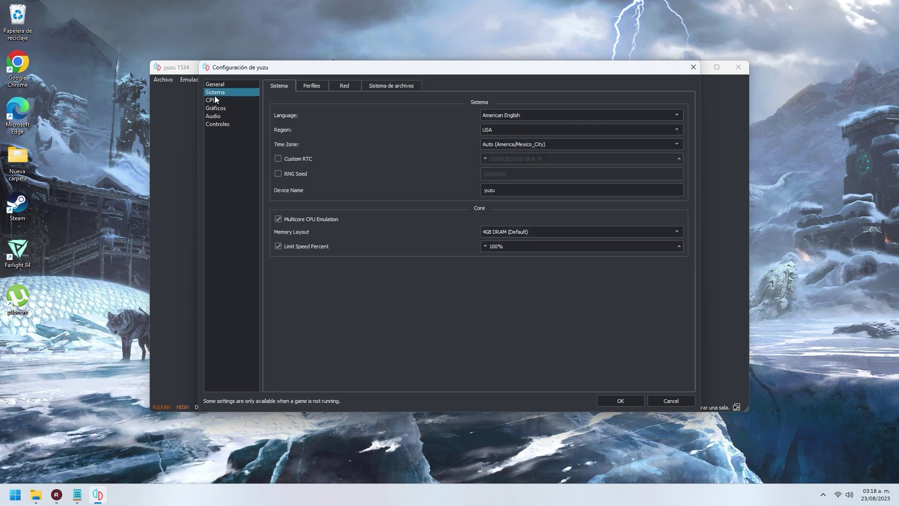
left_click(214, 100)
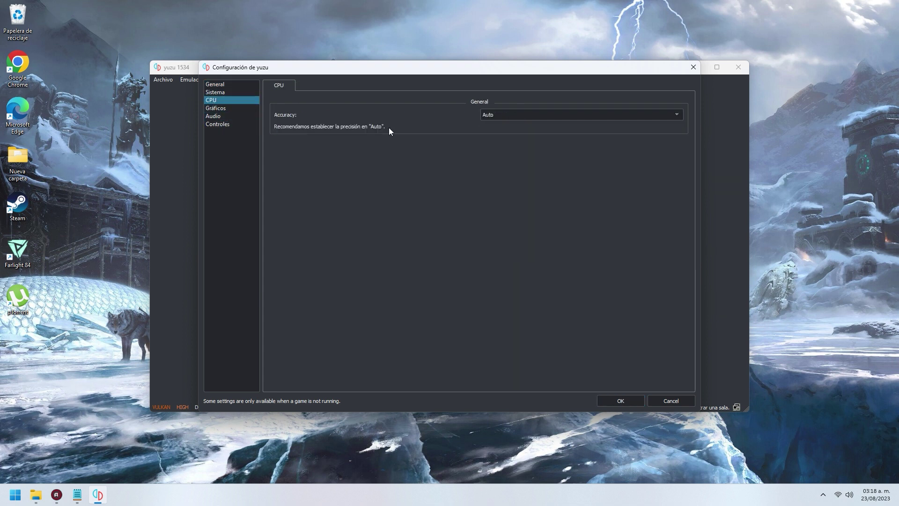
left_click(567, 119)
left_click(566, 119)
Try the Normal accuracy level in the advanced graphics settings and set it back to High.
left_click(224, 109)
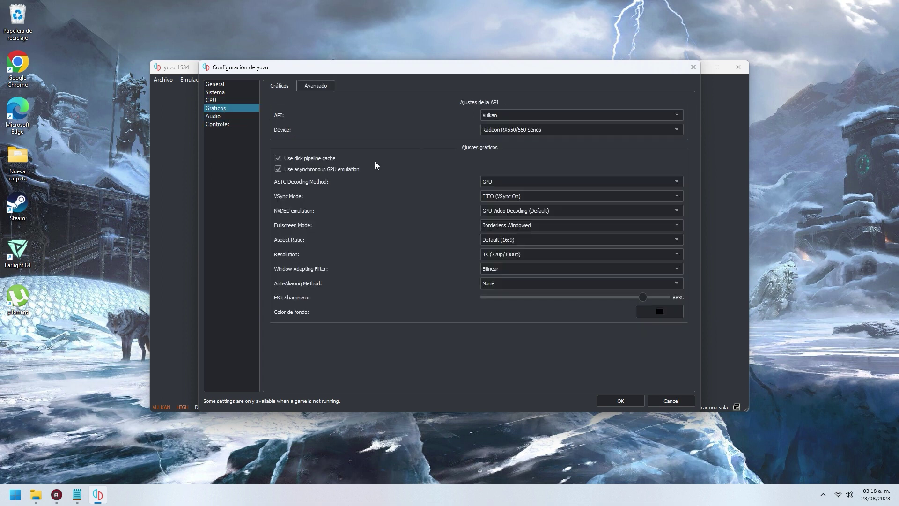
left_click(319, 89)
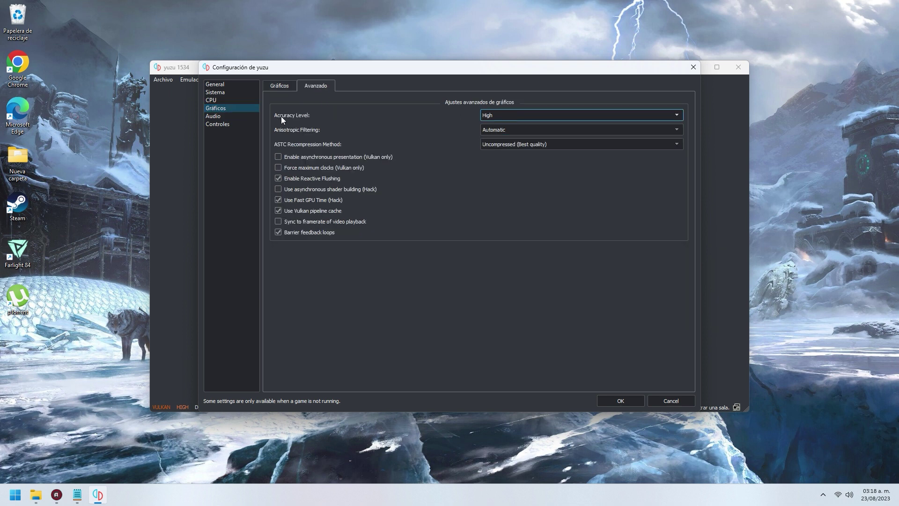
left_click(489, 117)
left_click(505, 124)
left_click(226, 111)
left_click(511, 118)
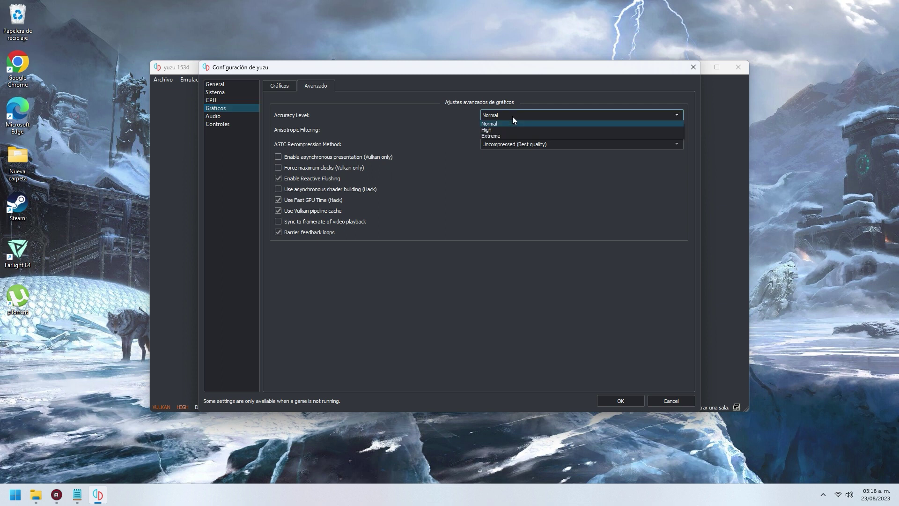
left_click(505, 124)
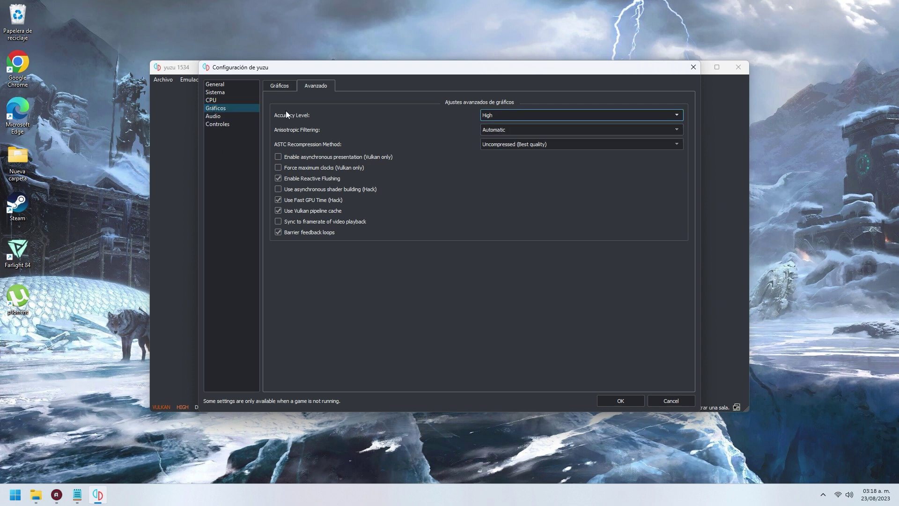
Try FXAA and SMAA as the anti-aliasing method in the graphics settings, and set it back to None.
left_click(280, 87)
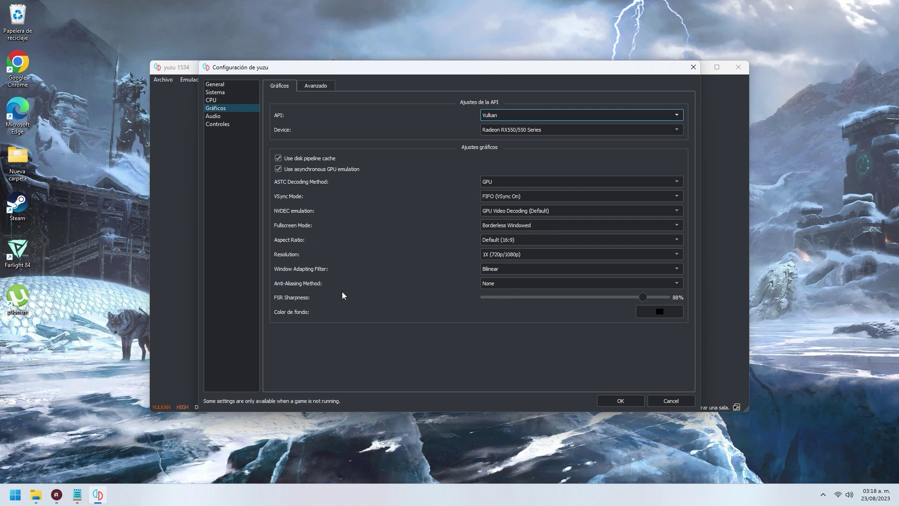
left_click(510, 283)
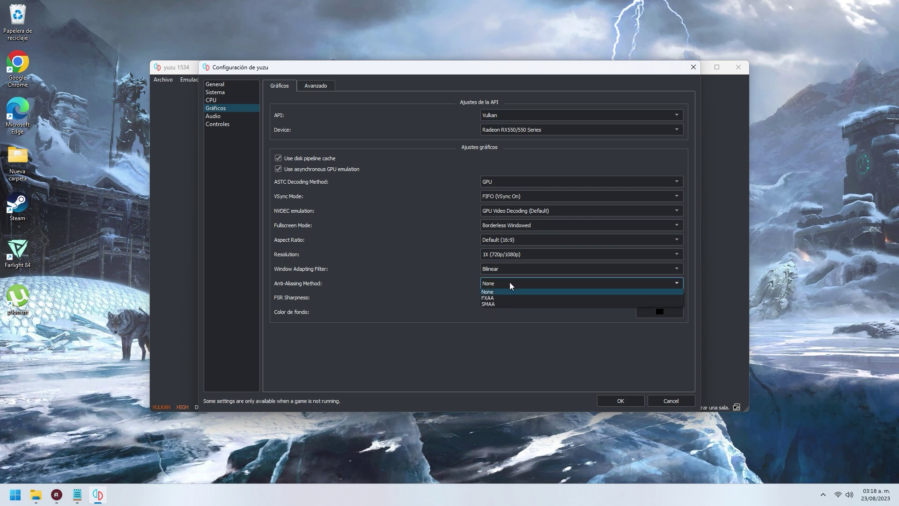
left_click(496, 298)
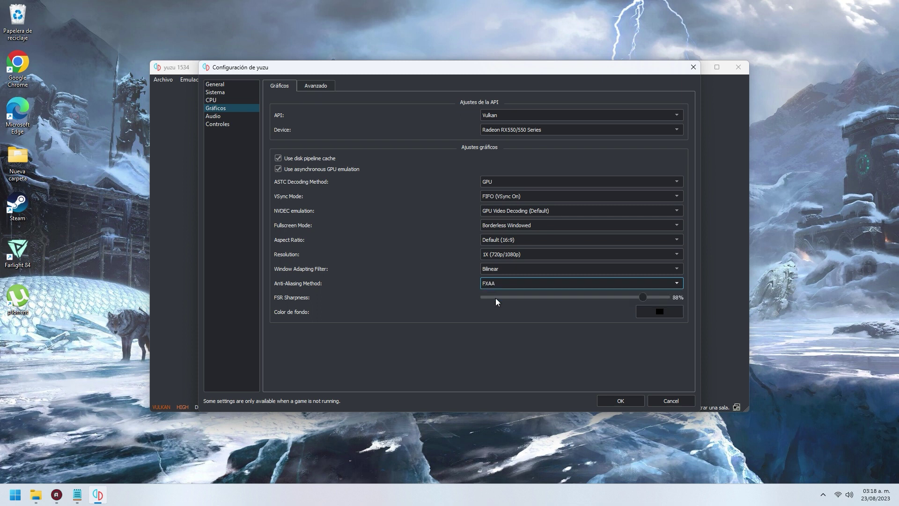
left_click(498, 284)
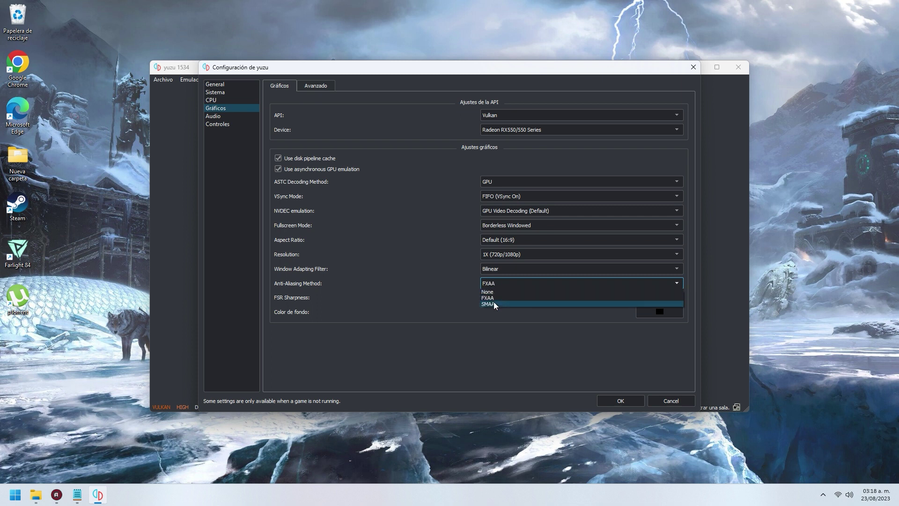
left_click(493, 304)
left_click(497, 284)
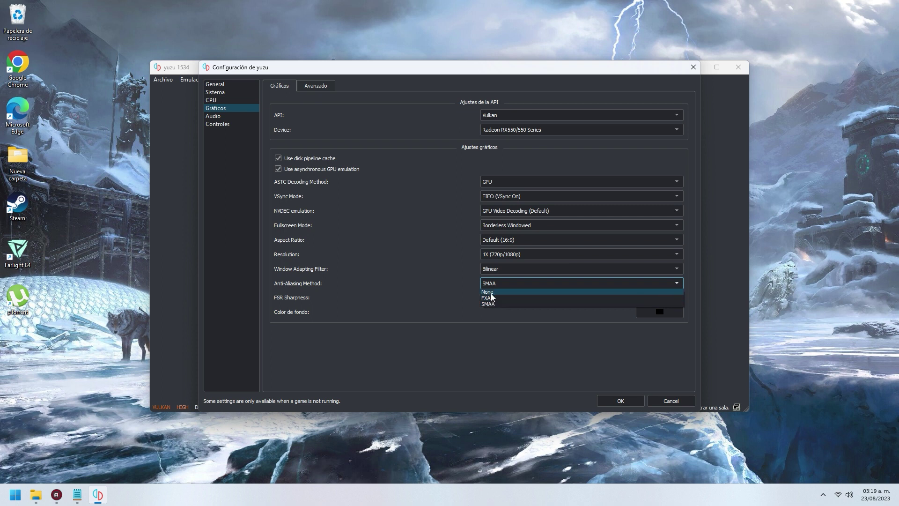
left_click(491, 292)
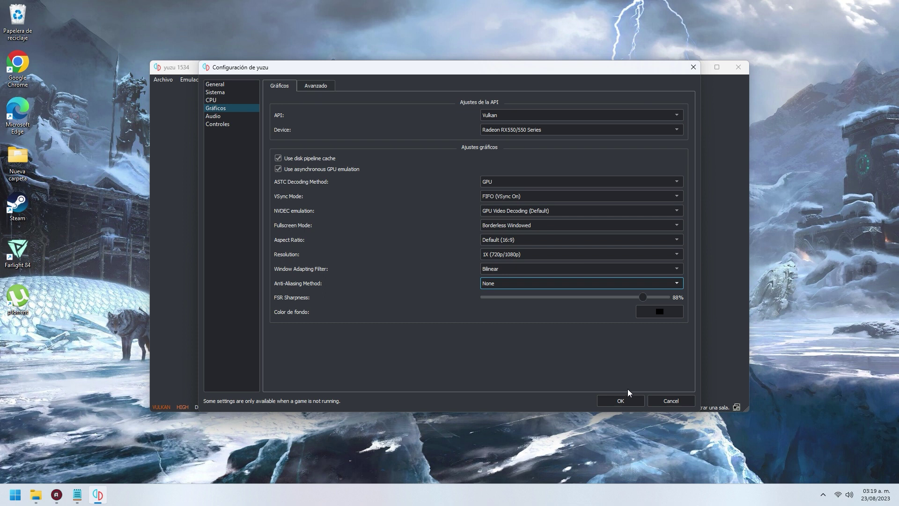
Review the Player 1 controller mapping and close the configuration.
left_click(219, 125)
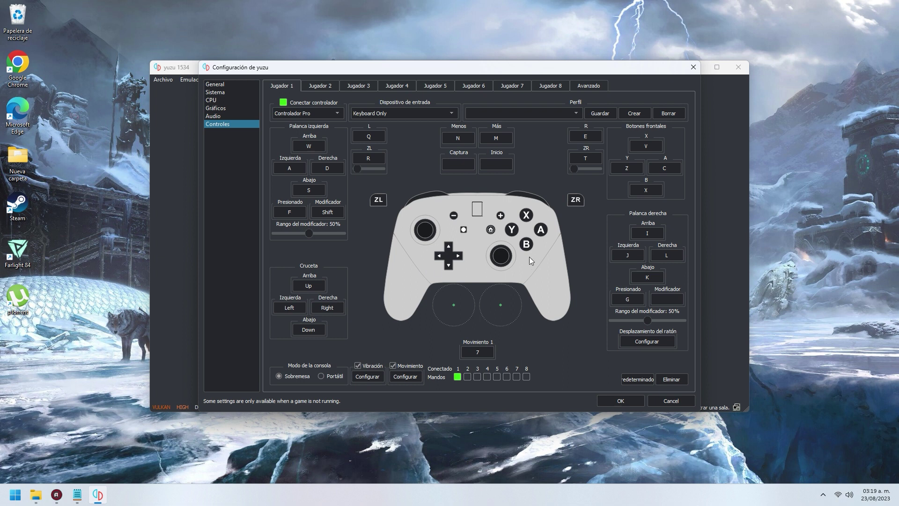
key("Escape")
Start loading a game file and browse to the ROMS .XCI folder inside Descargas.
left_click(163, 80)
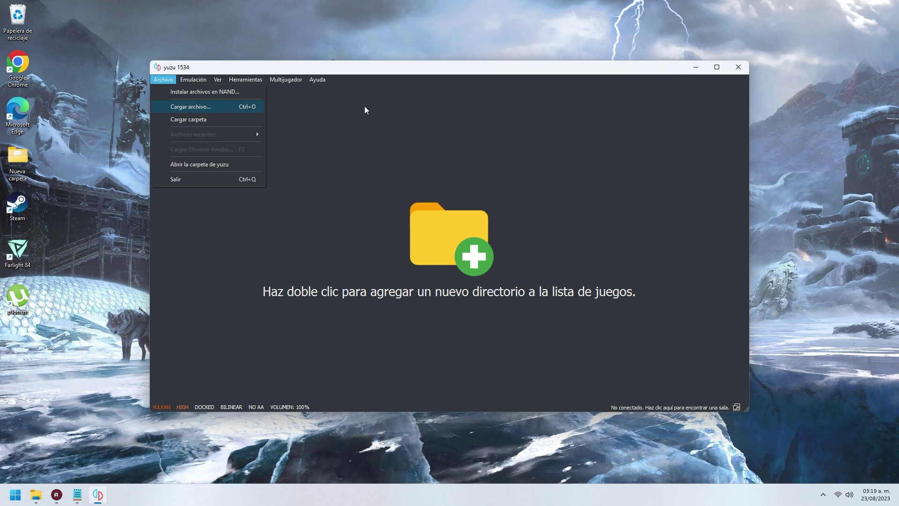
left_click(187, 109)
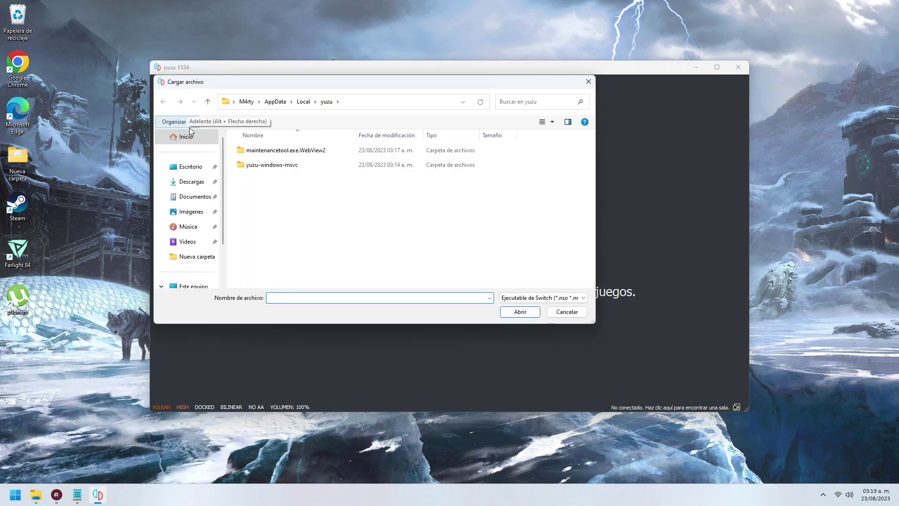
left_click(193, 183)
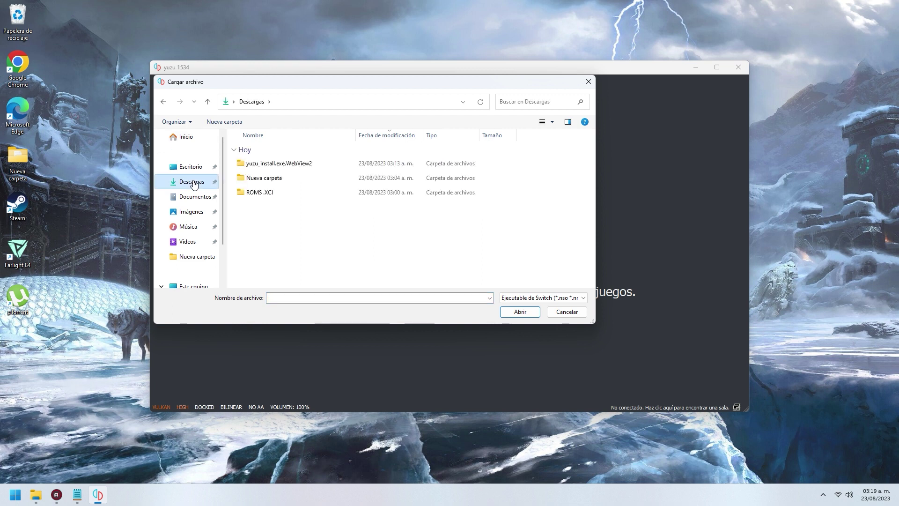
double_click(269, 194)
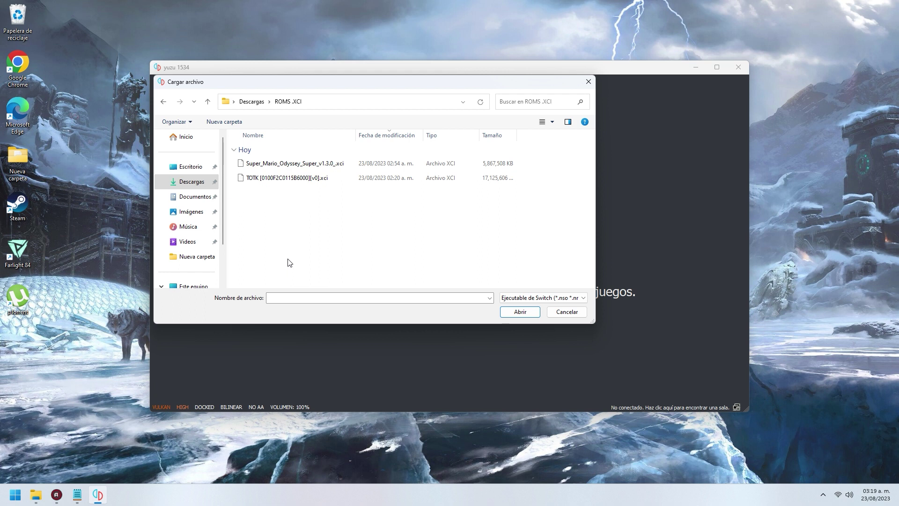